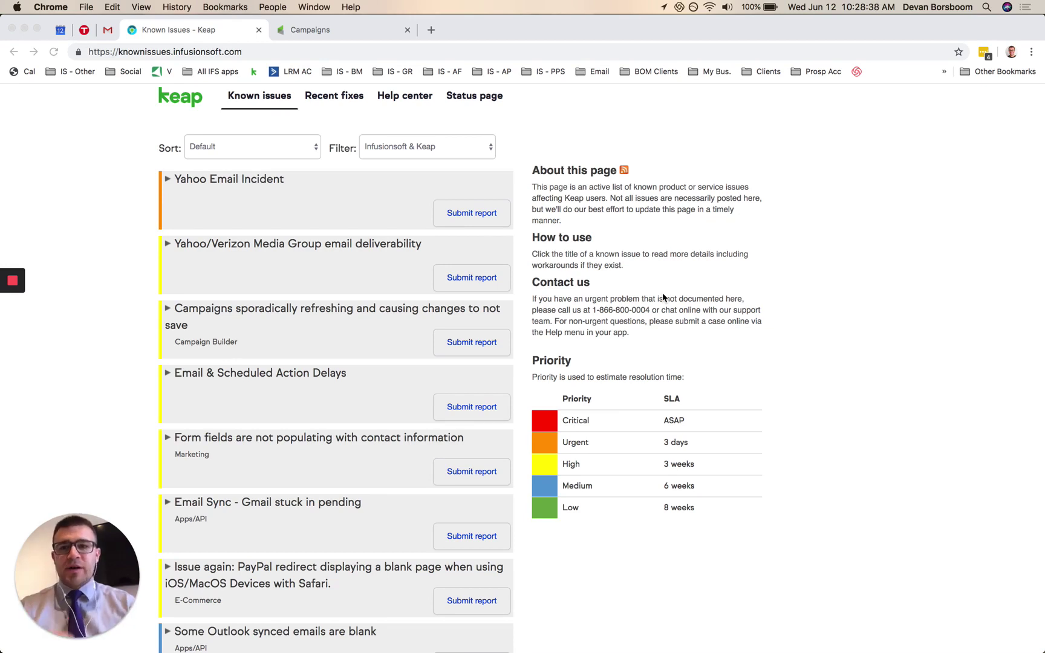
Expand and then collapse the Yahoo Email Incident details in Keap Known Issues
{"action": "left_click", "coordinate": [119, 243]}
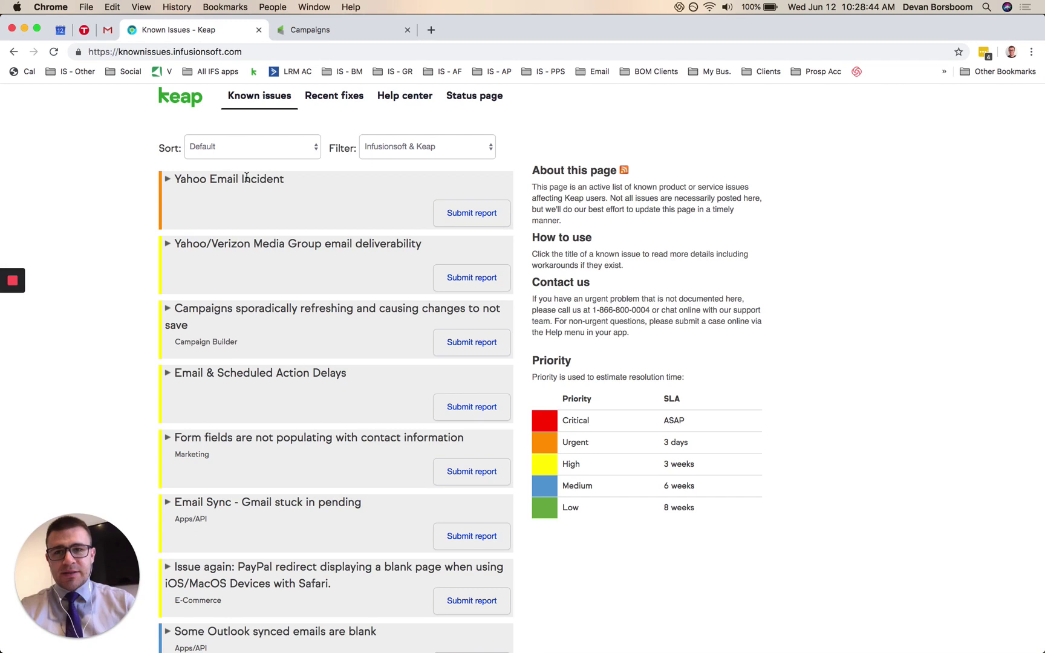
{"action": "left_click", "coordinate": [168, 179]}
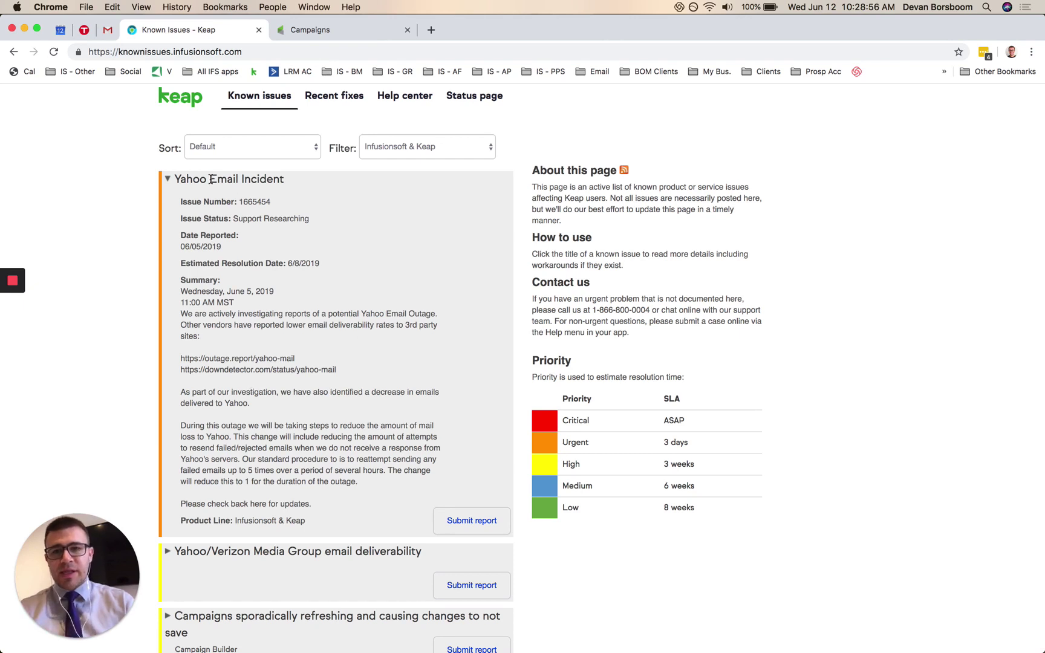
{"action": "left_click", "coordinate": [169, 179]}
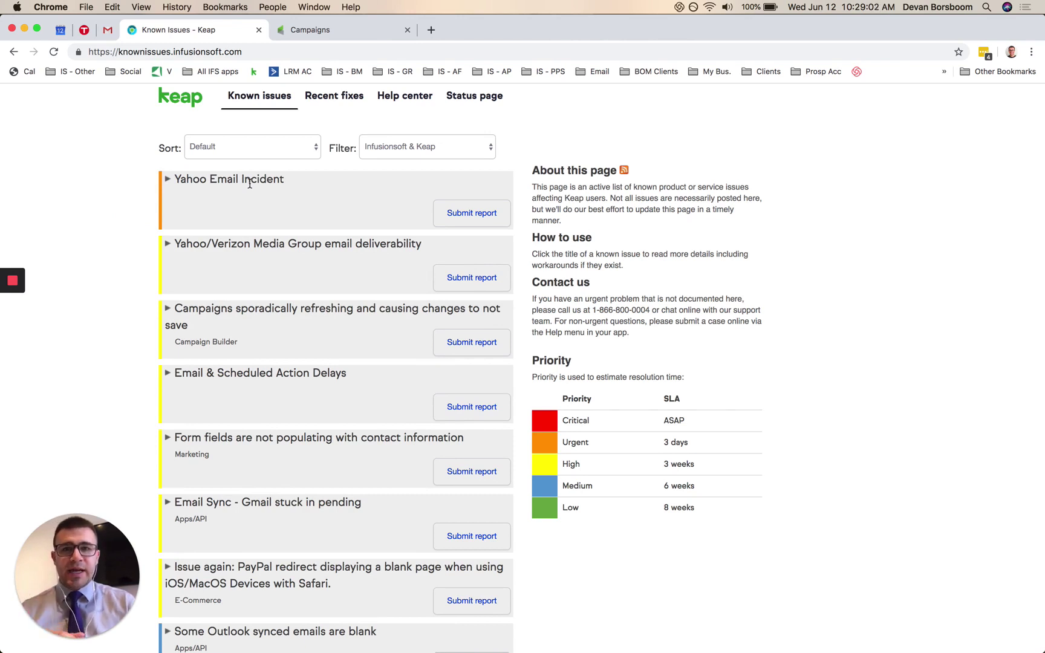
Scroll through the rest of the known issues, briefly highlighting the Campaigns issue title, then return to the top
{"action": "scroll", "coordinate": [161, 368], "scroll_direction": "down", "scroll_amount": 3}
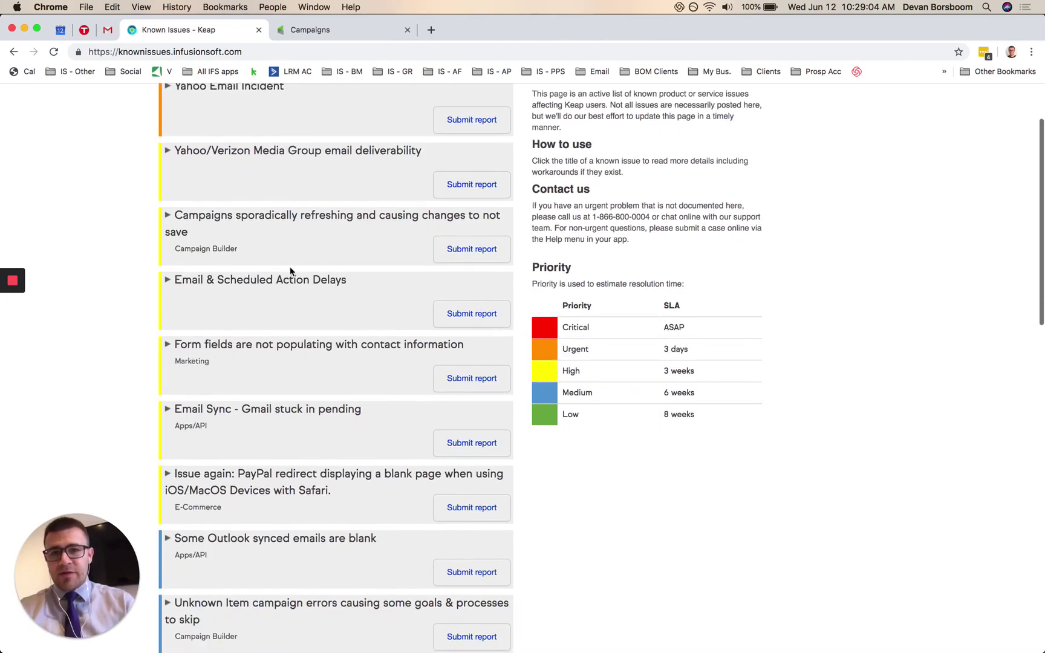
{"action": "left_click_drag", "start_coordinate": [188, 216], "coordinate": [429, 214]}
{"action": "left_click_drag", "start_coordinate": [345, 216], "coordinate": [346, 216]}
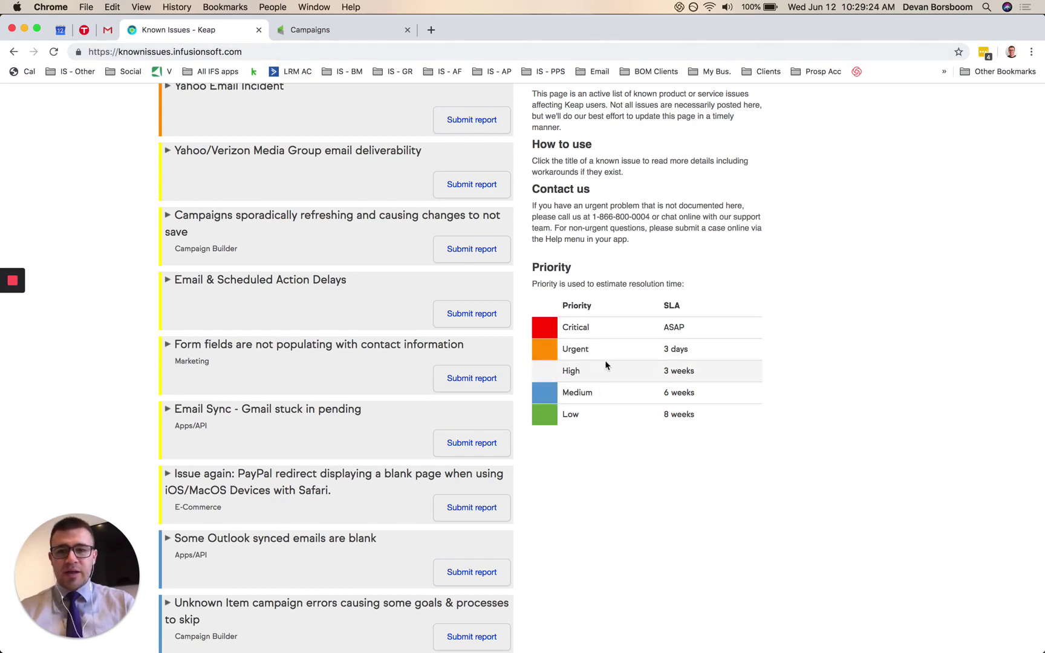
{"action": "scroll", "coordinate": [290, 348], "scroll_direction": "down", "scroll_amount": 3}
{"action": "scroll", "coordinate": [290, 348], "scroll_direction": "down", "scroll_amount": 10}
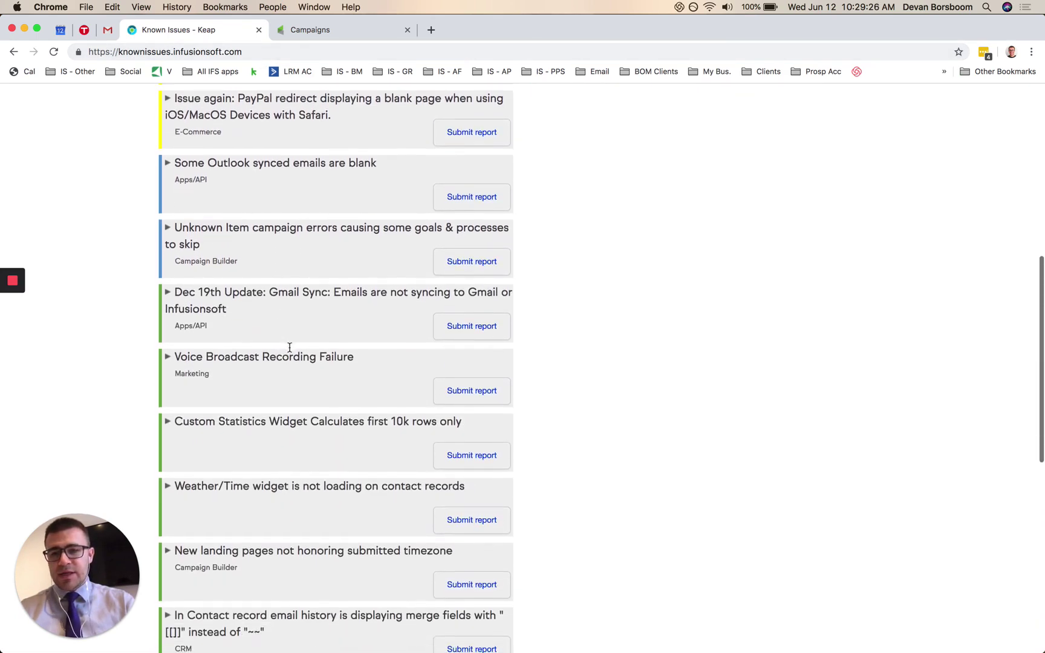
{"action": "scroll", "coordinate": [290, 349], "scroll_direction": "up", "scroll_amount": 9}
{"action": "scroll", "coordinate": [290, 348], "scroll_direction": "up", "scroll_amount": 7}
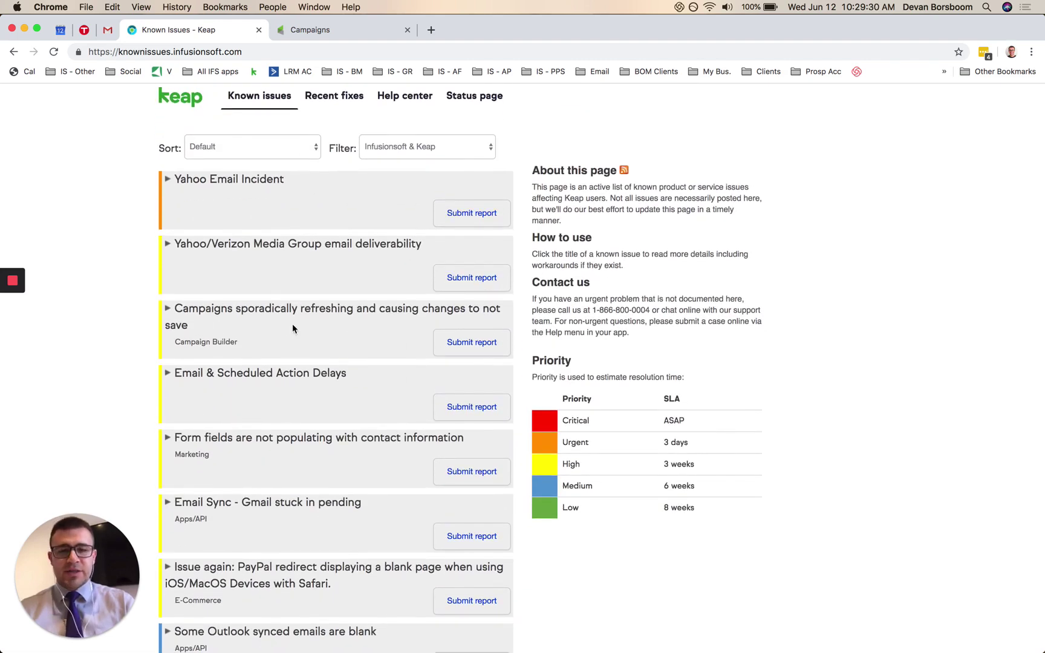
{"action": "scroll", "coordinate": [292, 327], "scroll_direction": "down", "scroll_amount": 15}
{"action": "scroll", "coordinate": [292, 329], "scroll_direction": "up", "scroll_amount": 15}
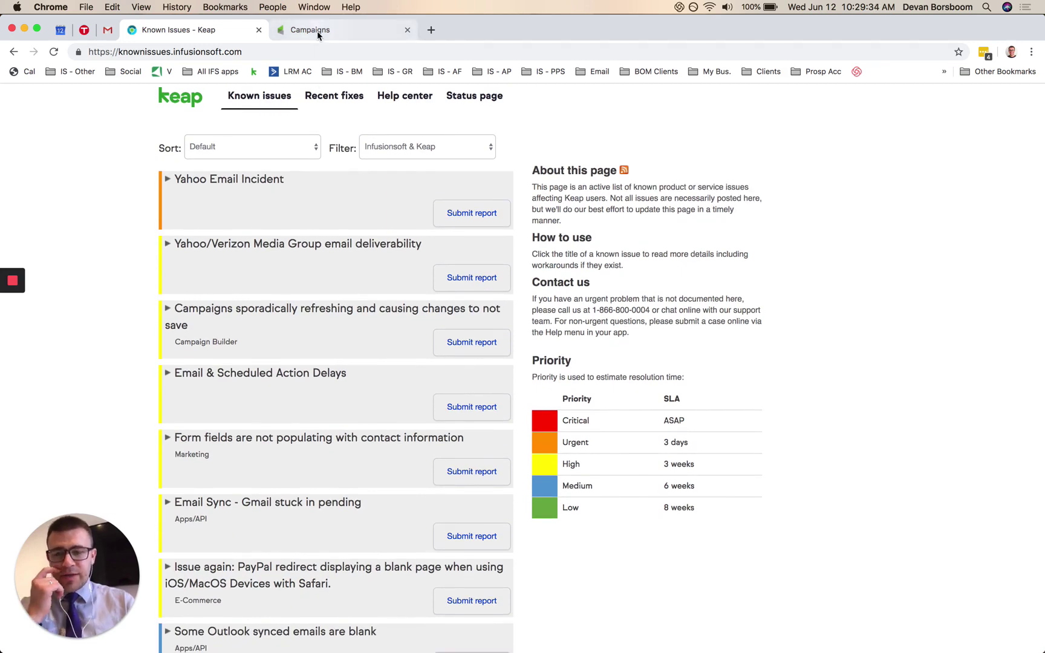
Go to Infusionsoft Marketing > Reports > Email Status Search and browse its 101 contacts
{"action": "left_click", "coordinate": [317, 32]}
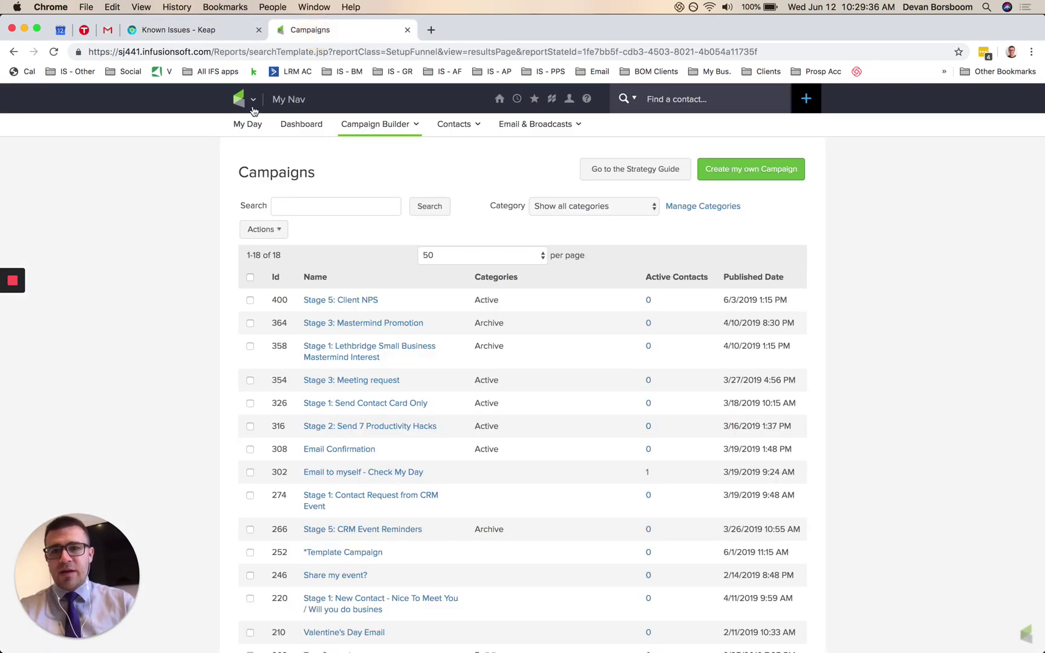
{"action": "left_click", "coordinate": [245, 100]}
{"action": "left_click", "coordinate": [444, 247]}
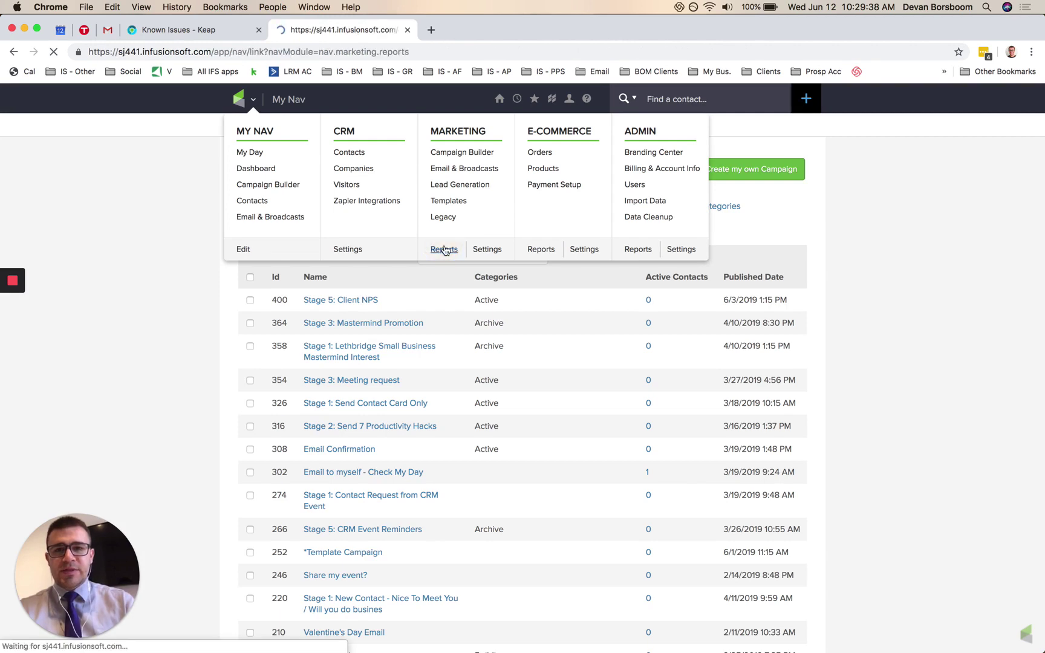
{"action": "scroll", "coordinate": [544, 472], "scroll_direction": "down", "scroll_amount": 1}
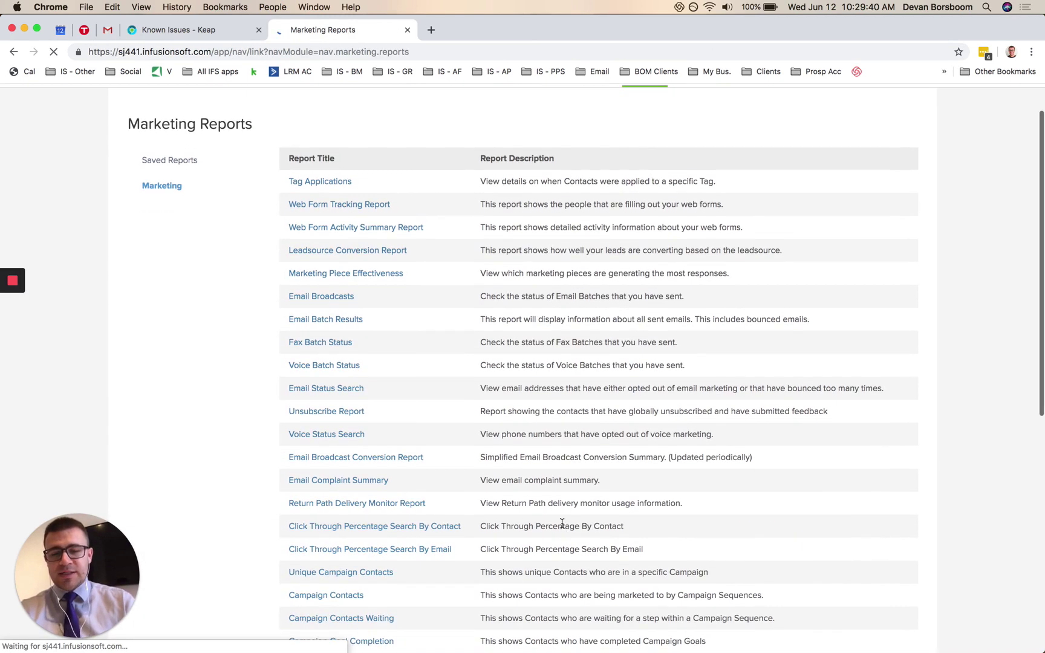
{"action": "left_click", "coordinate": [342, 389]}
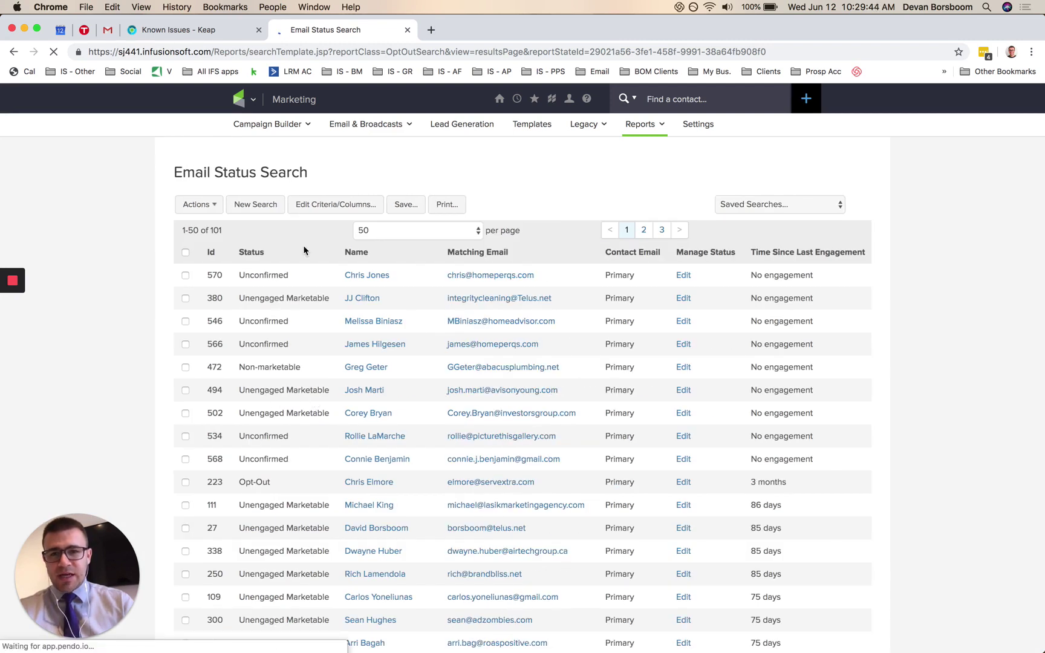
{"action": "scroll", "coordinate": [652, 354], "scroll_direction": "down", "scroll_amount": 1}
{"action": "scroll", "coordinate": [652, 354], "scroll_direction": "down", "scroll_amount": 1}
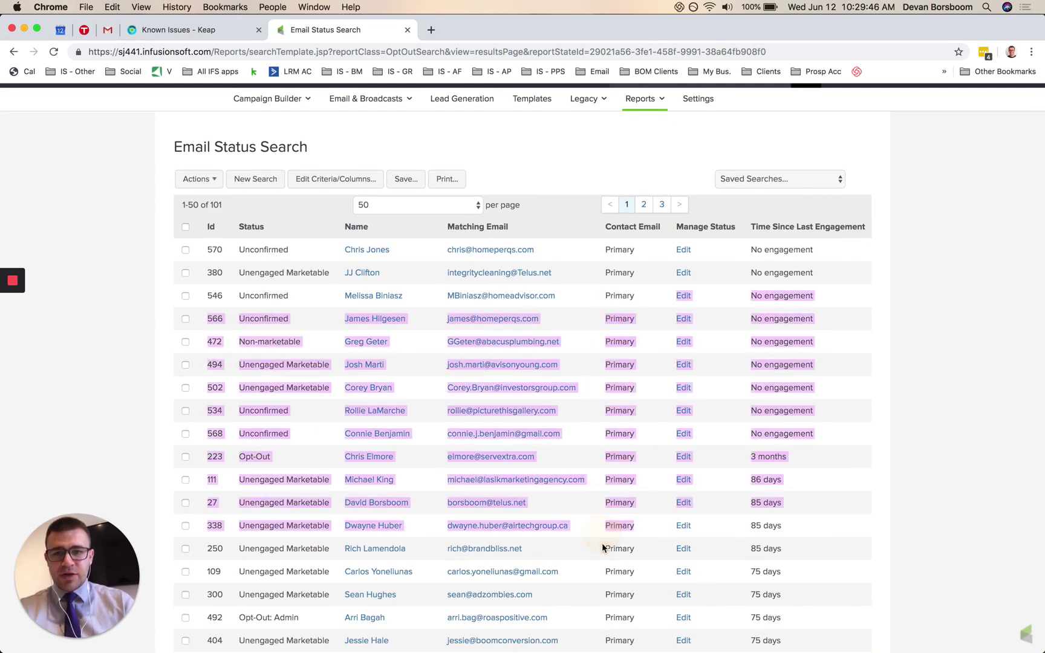
{"action": "left_click", "coordinate": [314, 180]}
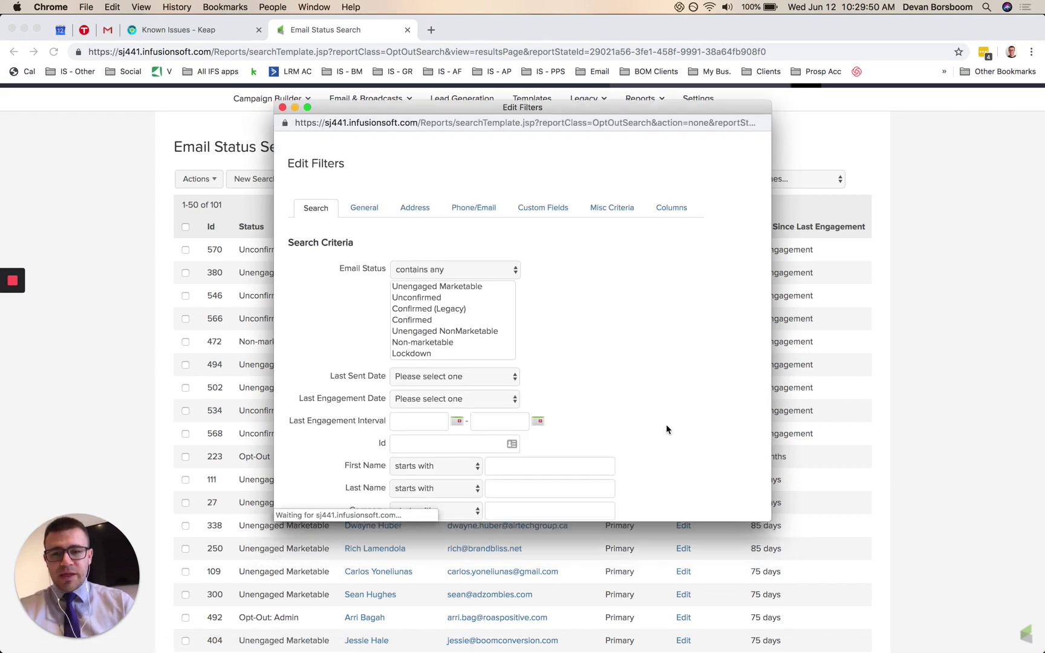
{"action": "scroll", "coordinate": [666, 424], "scroll_direction": "down", "scroll_amount": 5}
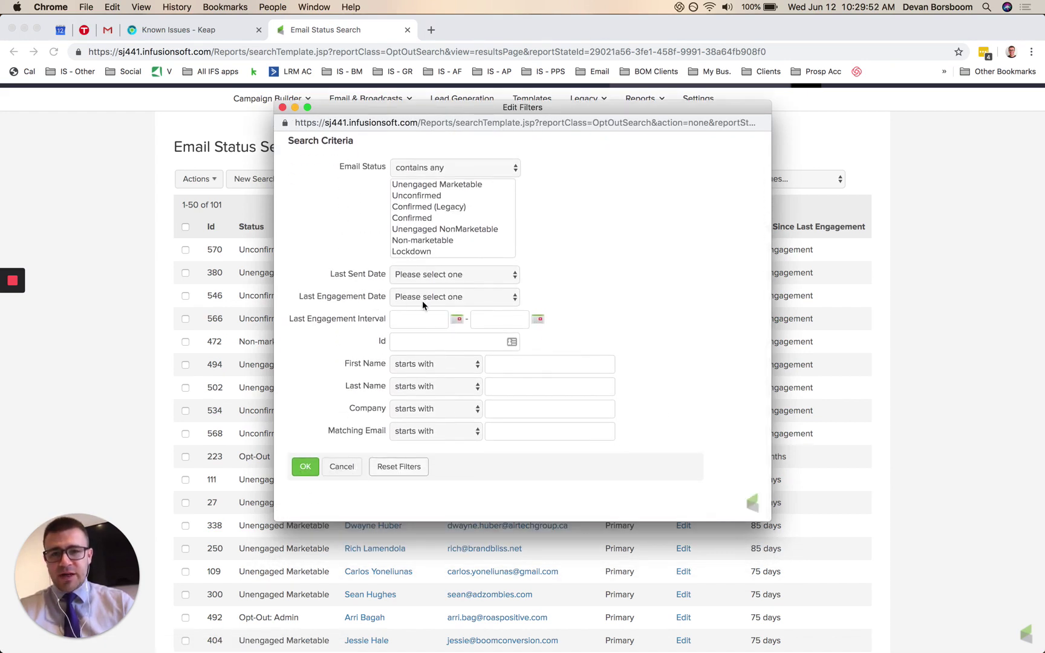
{"action": "left_click", "coordinate": [421, 274]}
{"action": "left_click", "coordinate": [523, 274]}
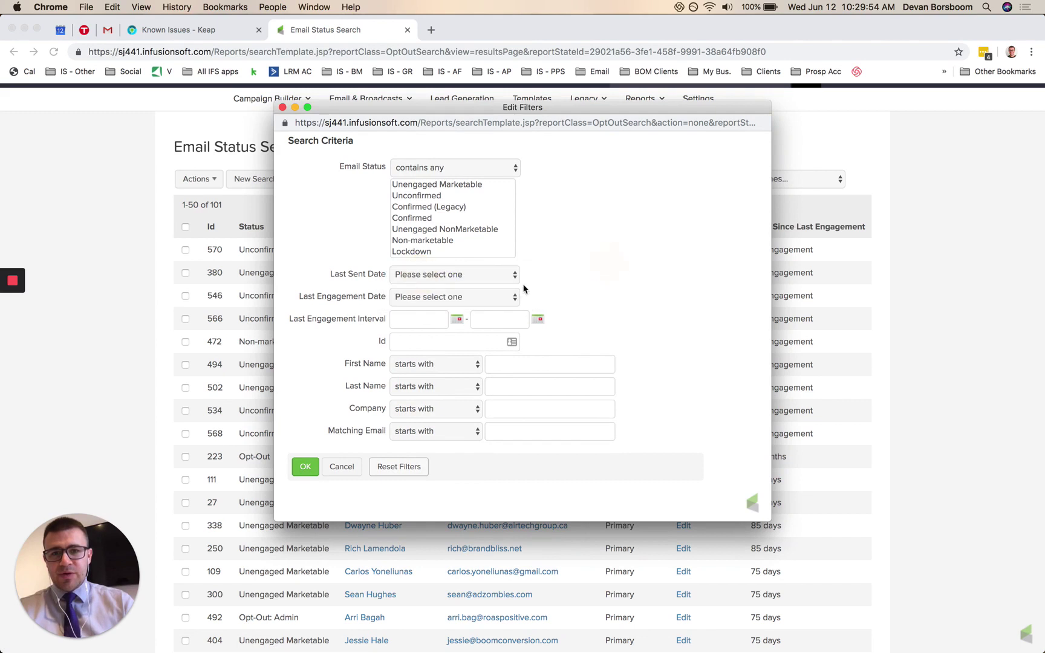
{"action": "left_click", "coordinate": [476, 299]}
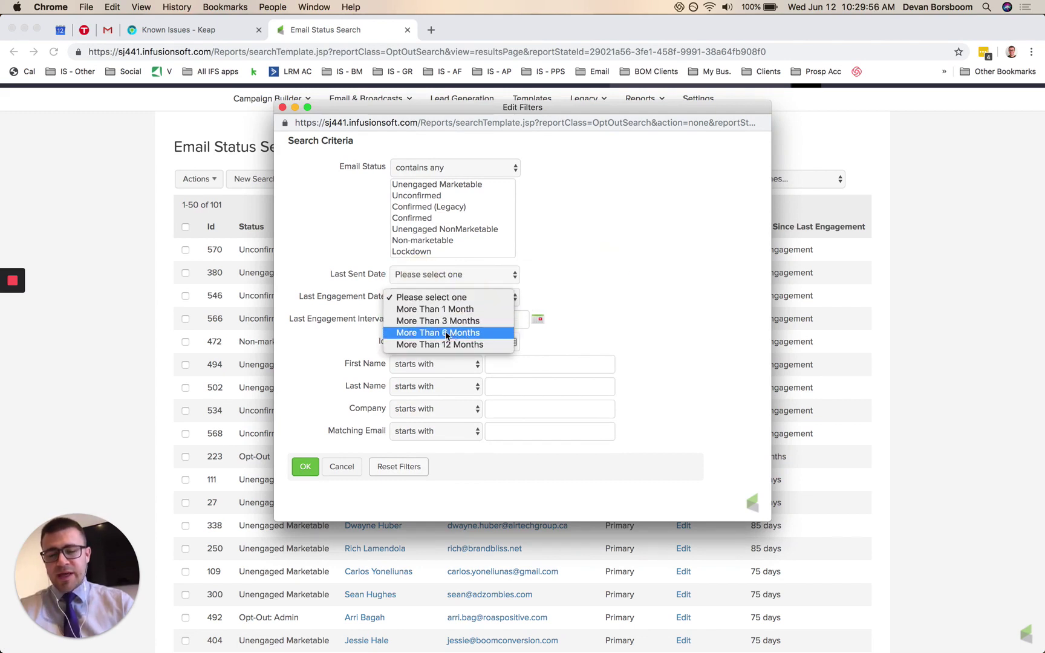
{"action": "left_click", "coordinate": [588, 285]}
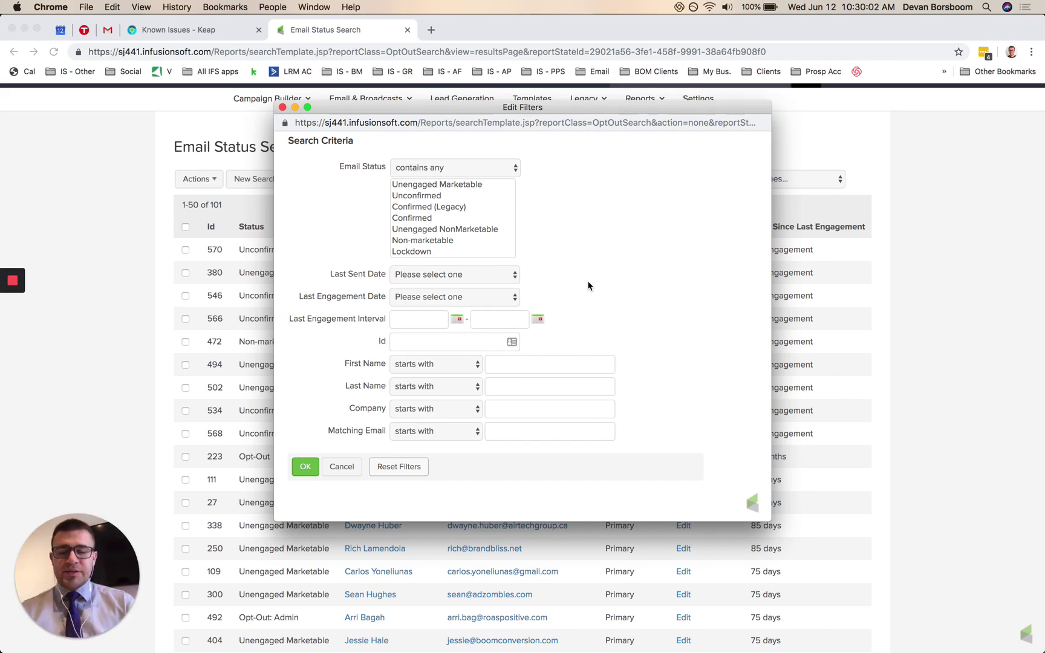
{"action": "left_click", "coordinate": [482, 297]}
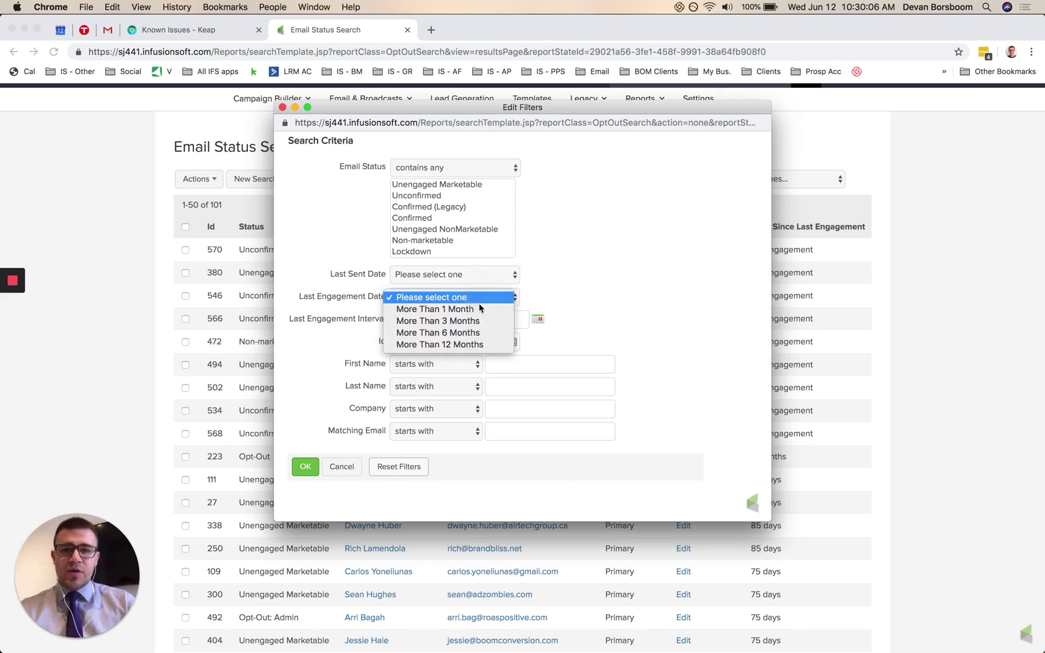
{"action": "left_click", "coordinate": [454, 336]}
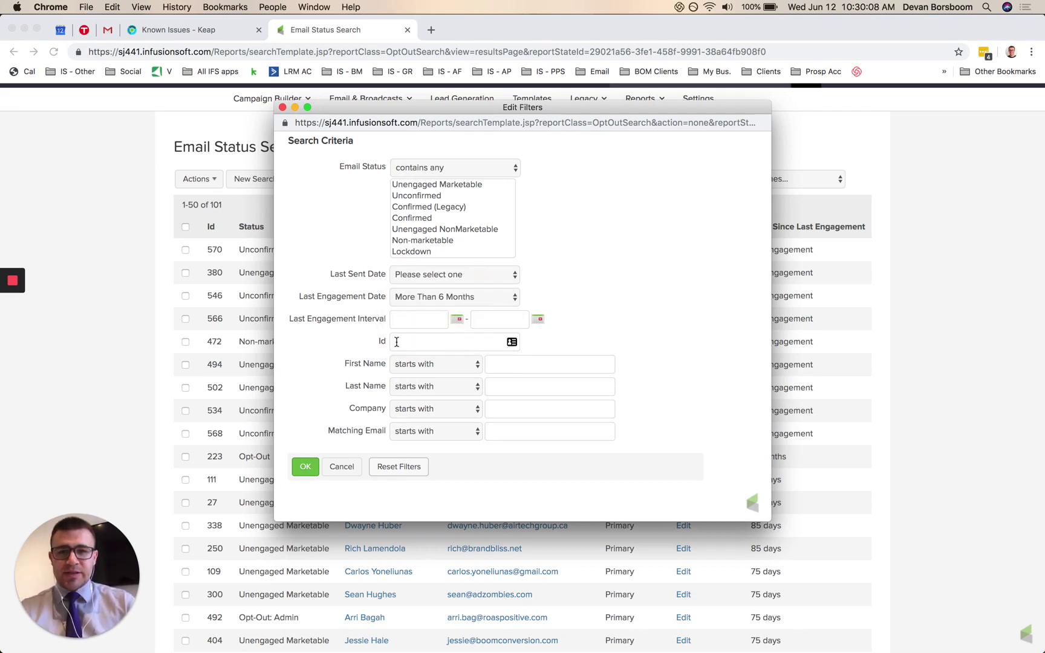
{"action": "left_click", "coordinate": [460, 296]}
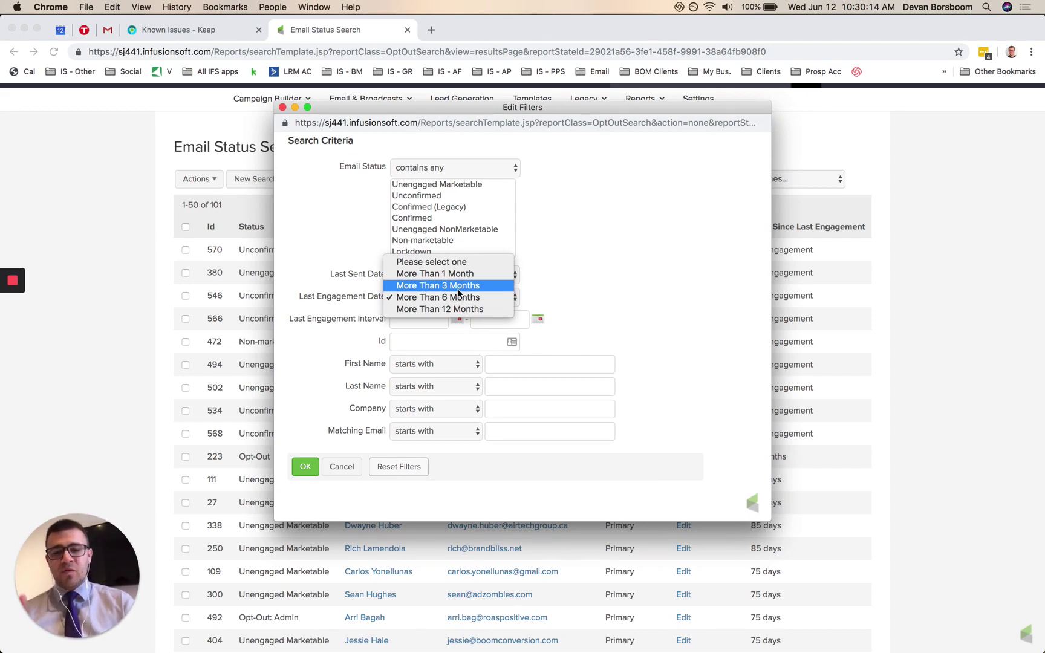
{"action": "left_click", "coordinate": [342, 251]}
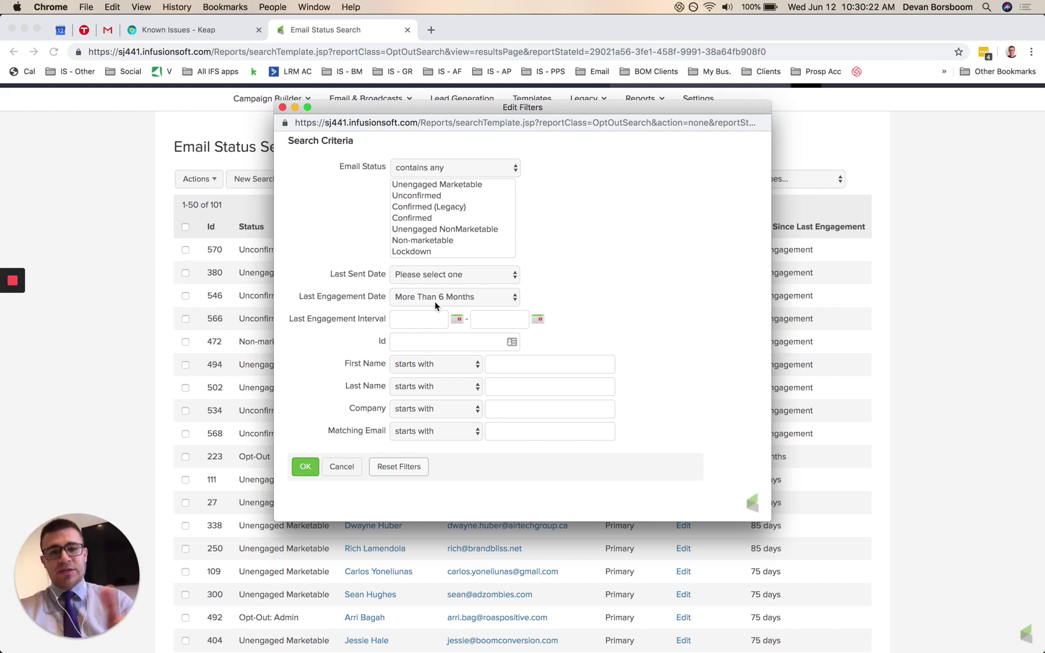
Close the filters unapplied and review Automated List Management: unengaged marketable threshold 2, non-marketable threshold 6
{"action": "key", "text": "Return"}
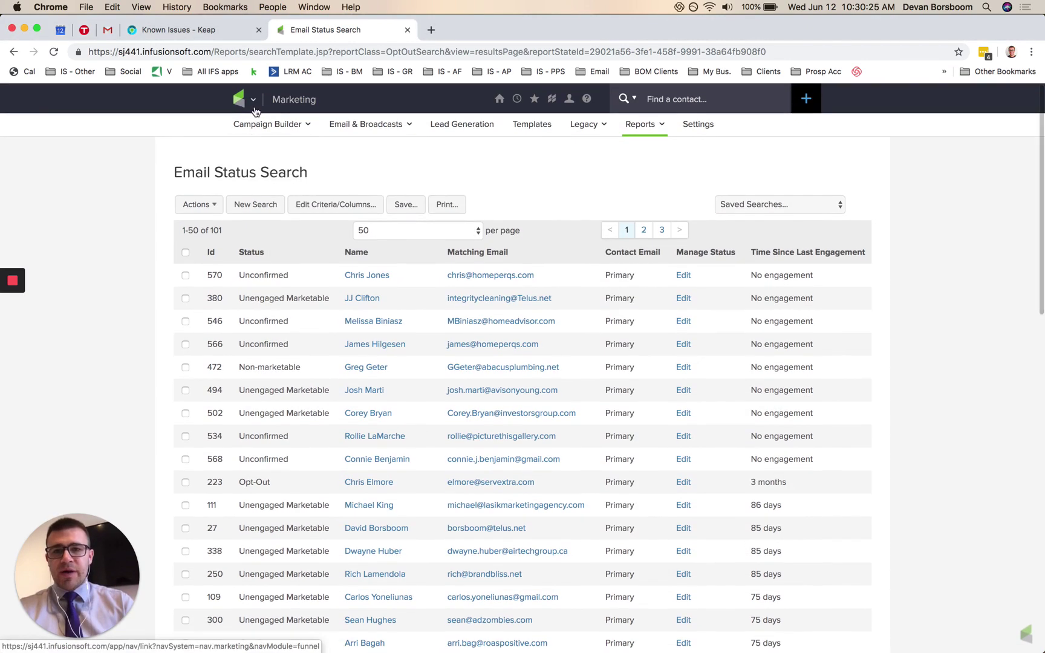
{"action": "mouse_move", "coordinate": [254, 112]}
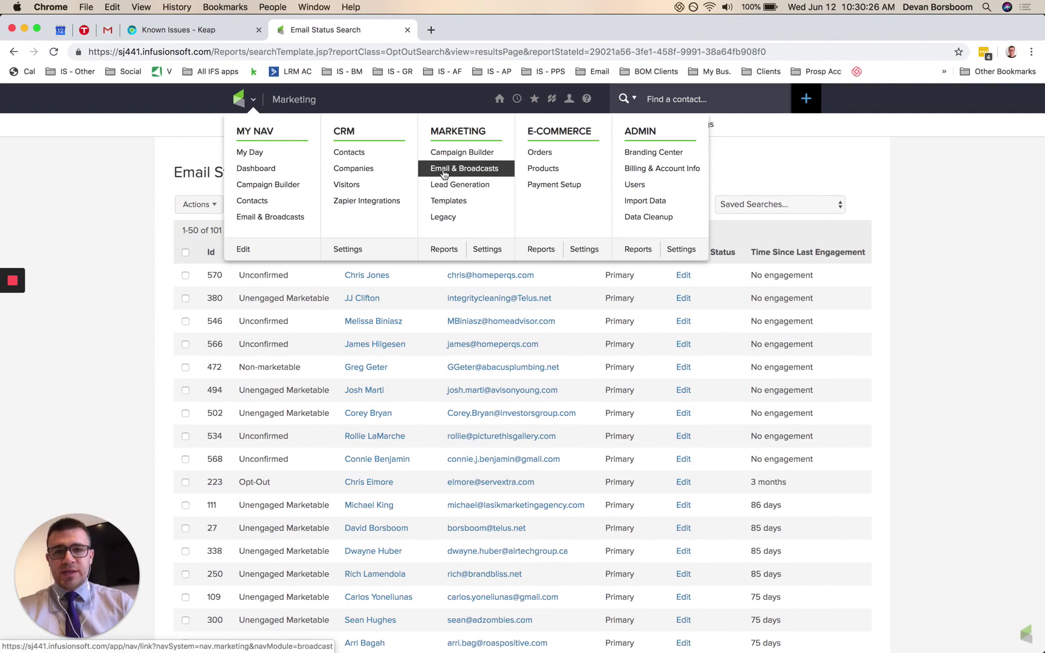
{"action": "left_click", "coordinate": [487, 248]}
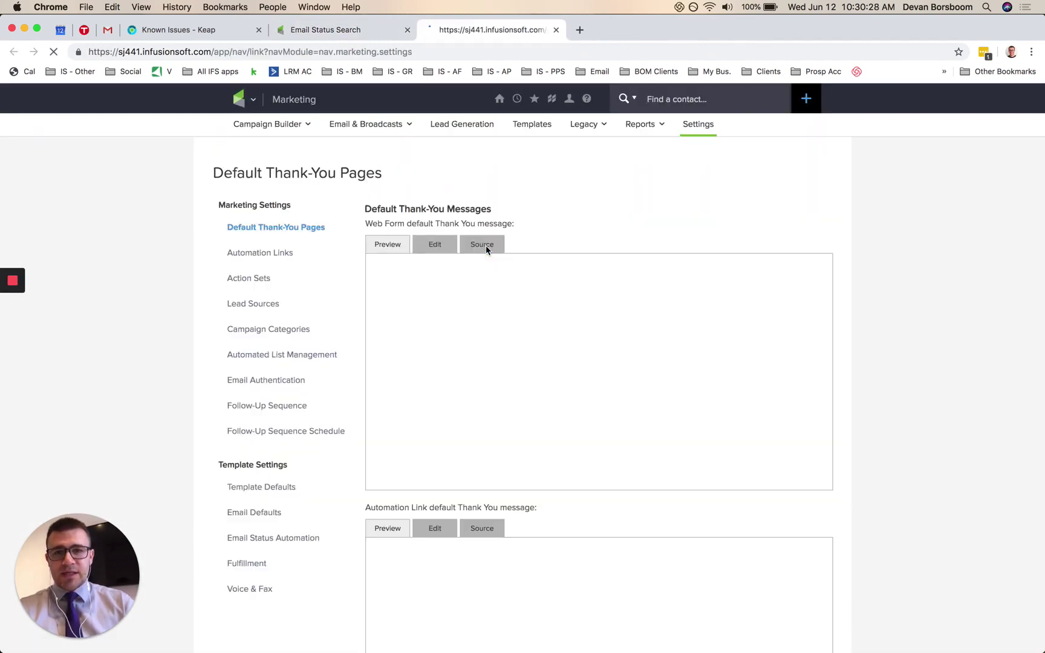
{"action": "left_click", "coordinate": [281, 357]}
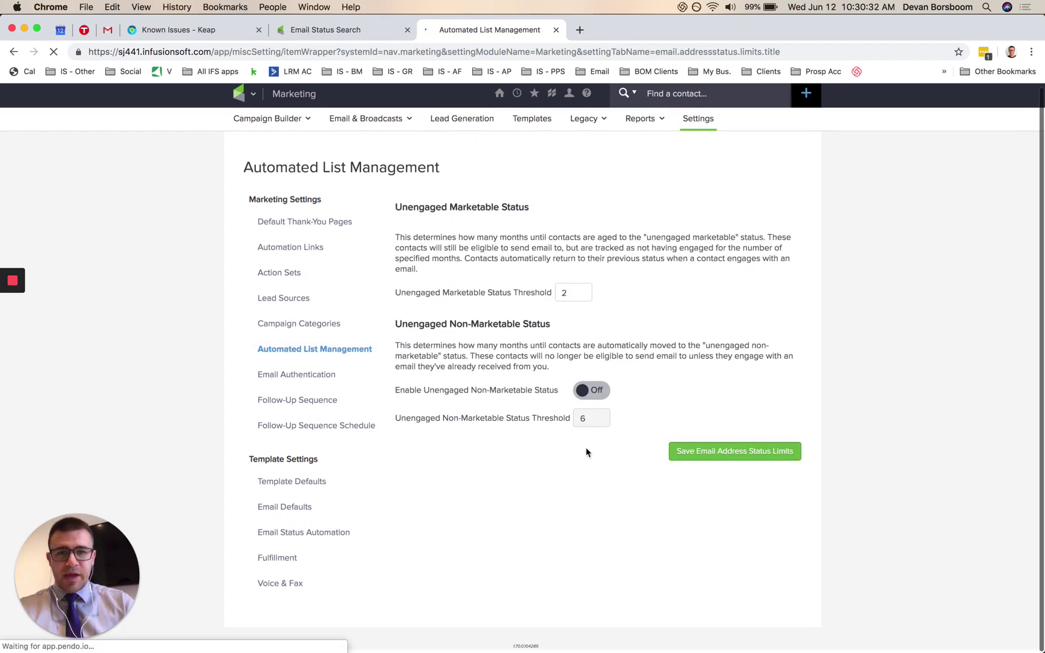
{"action": "left_click_drag", "start_coordinate": [407, 327], "coordinate": [551, 327]}
{"action": "left_click", "coordinate": [464, 373]}
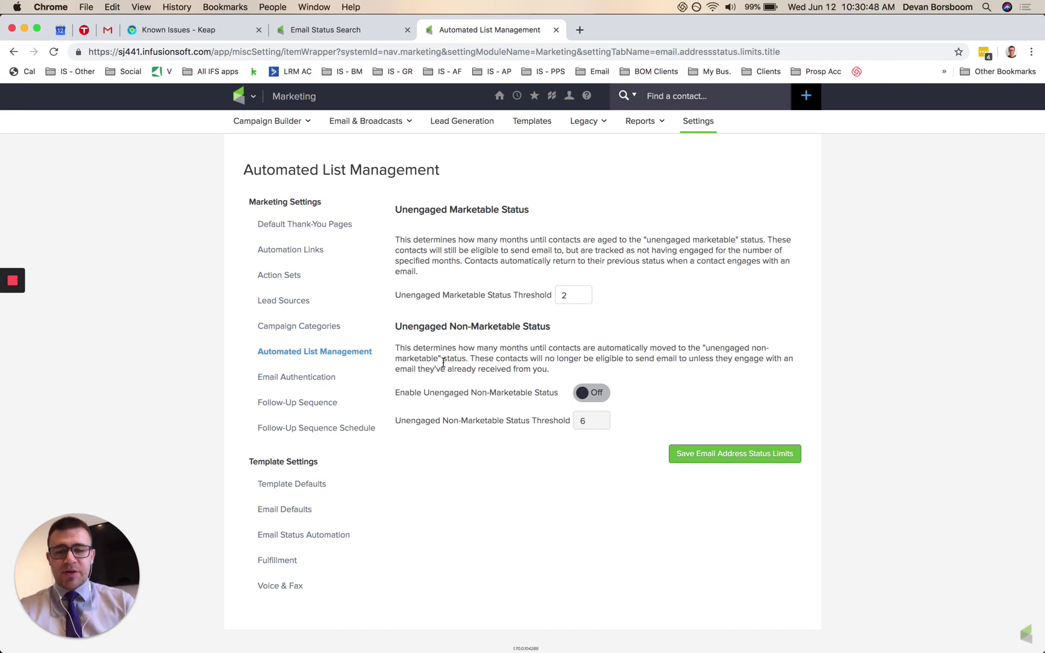
{"action": "left_click_drag", "start_coordinate": [401, 208], "coordinate": [555, 295]}
{"action": "left_click", "coordinate": [524, 292]}
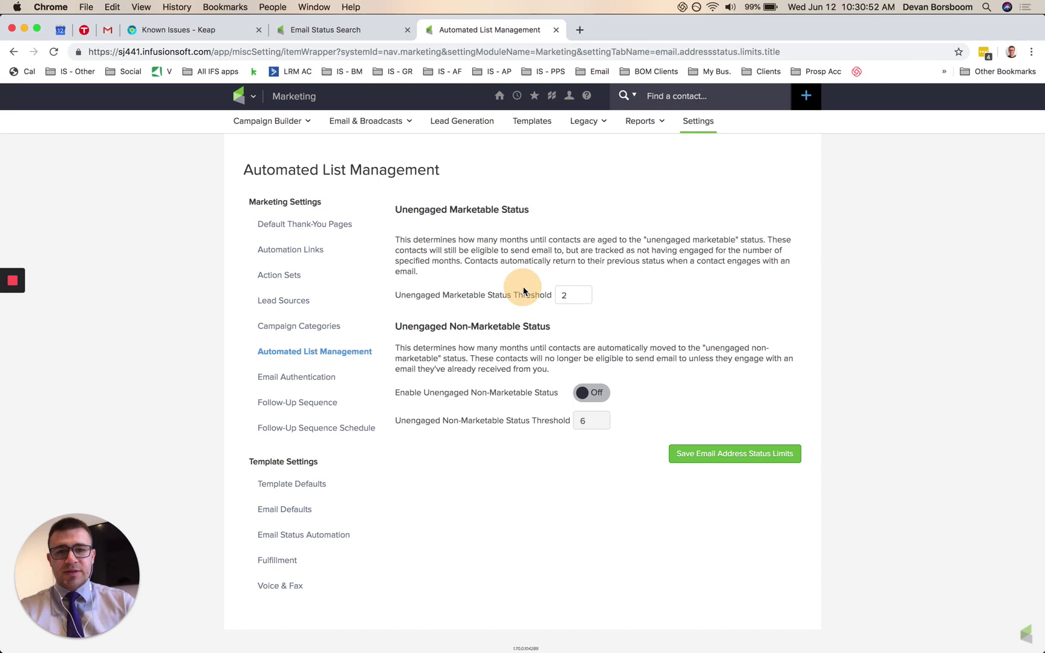